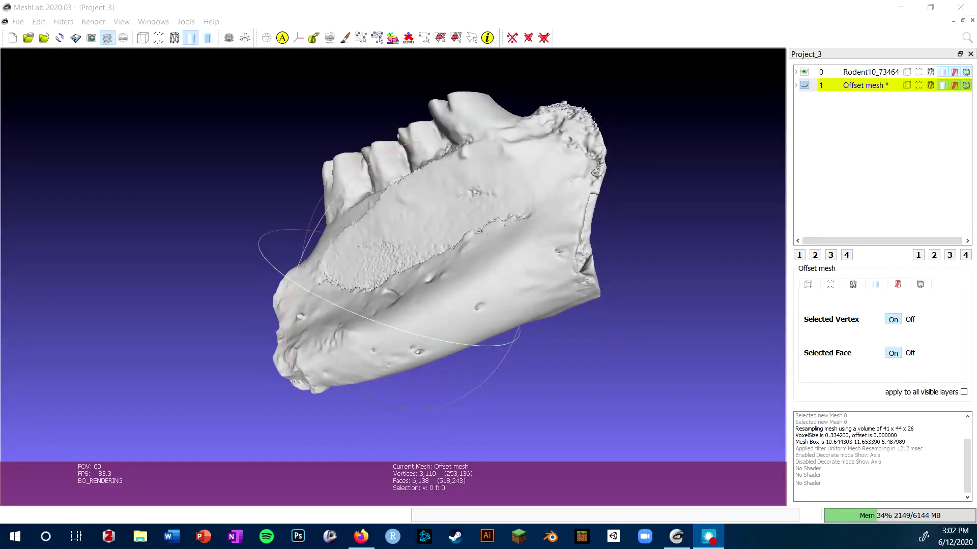
Step: Open and dismiss the File menu, then orbit the jaw mesh to two new angles
{"action": "left_click", "coordinate": [18, 22]}
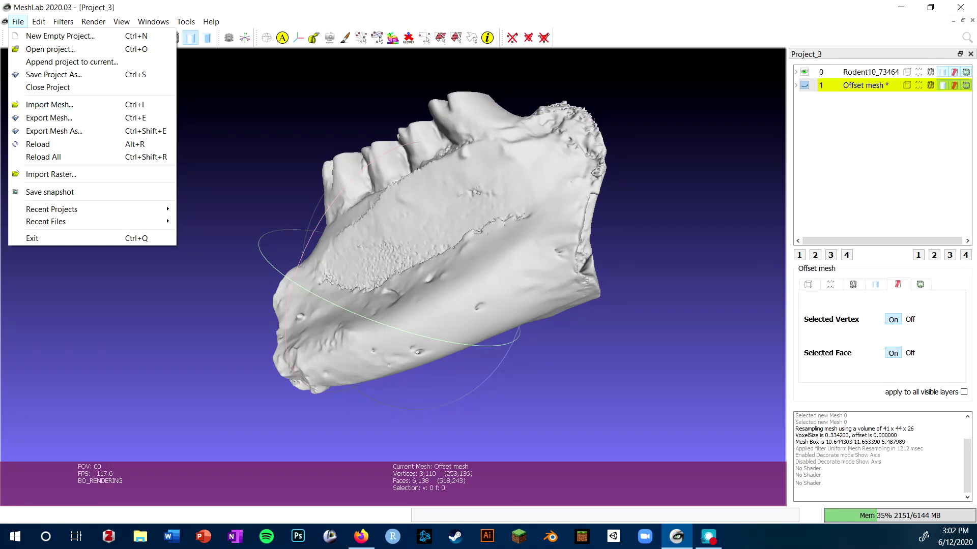
{"action": "key", "text": "Escape"}
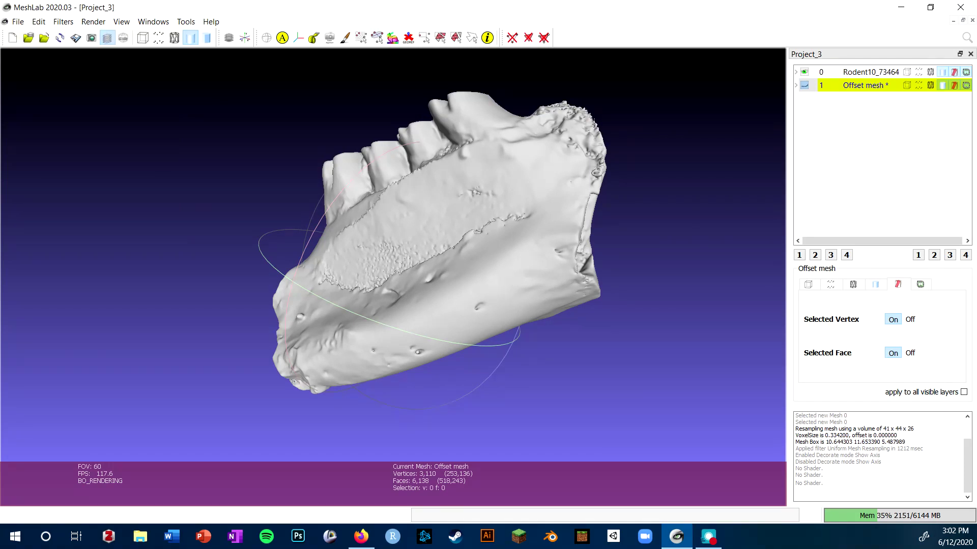
{"action": "left_click_drag", "start_coordinate": [623, 172], "coordinate": [373, 255]}
{"action": "left_click_drag", "start_coordinate": [525, 192], "coordinate": [466, 217]}
Step: Zoom out and back in on the jaw, rotate it further, then zoom in close
{"action": "scroll", "coordinate": [467, 220], "scroll_direction": "down", "scroll_amount": 8}
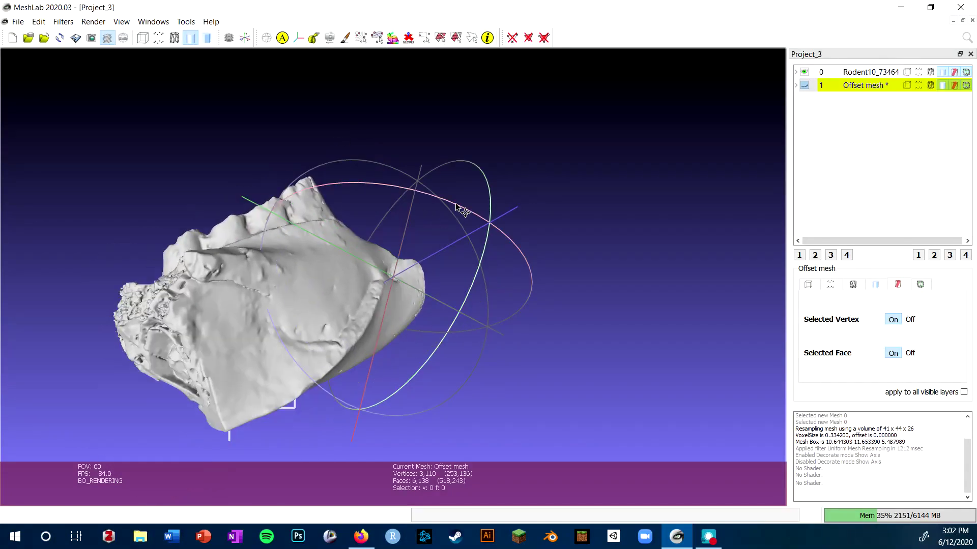
{"action": "scroll", "coordinate": [401, 285], "scroll_direction": "up", "scroll_amount": 8}
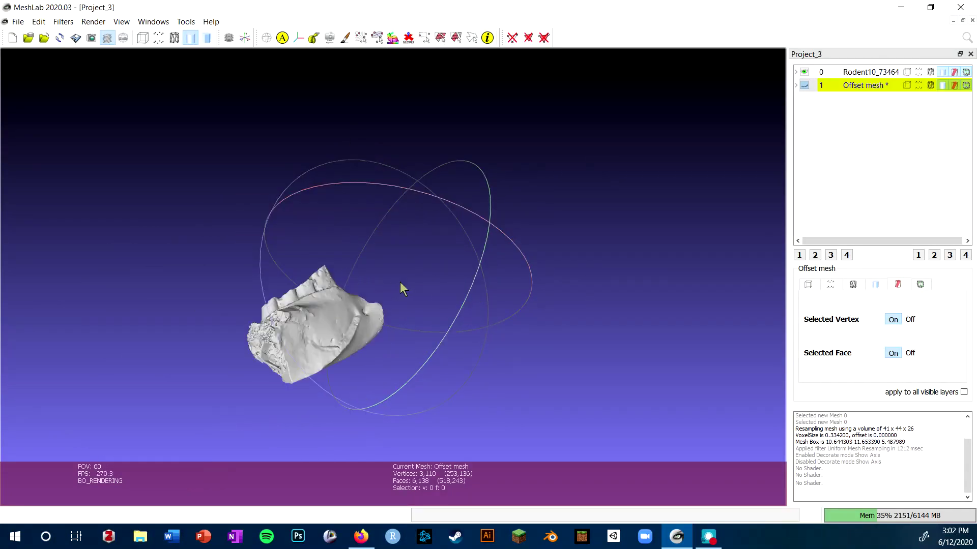
{"action": "left_click_drag", "start_coordinate": [495, 184], "coordinate": [554, 215]}
{"action": "scroll", "coordinate": [587, 260], "scroll_direction": "down", "scroll_amount": 4}
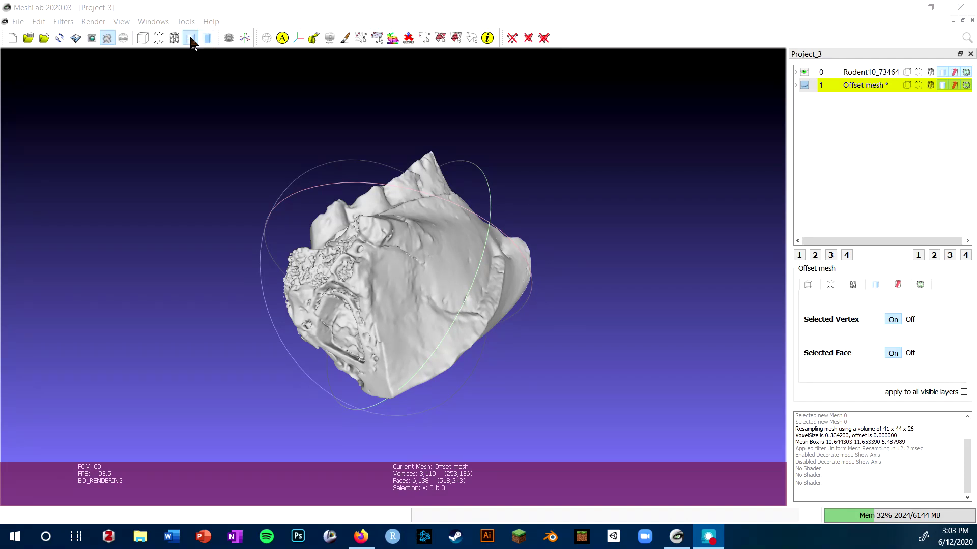
Step: Render the jaw mesh with flat faceted shading
{"action": "scroll", "coordinate": [486, 273], "scroll_direction": "up", "scroll_amount": 10}
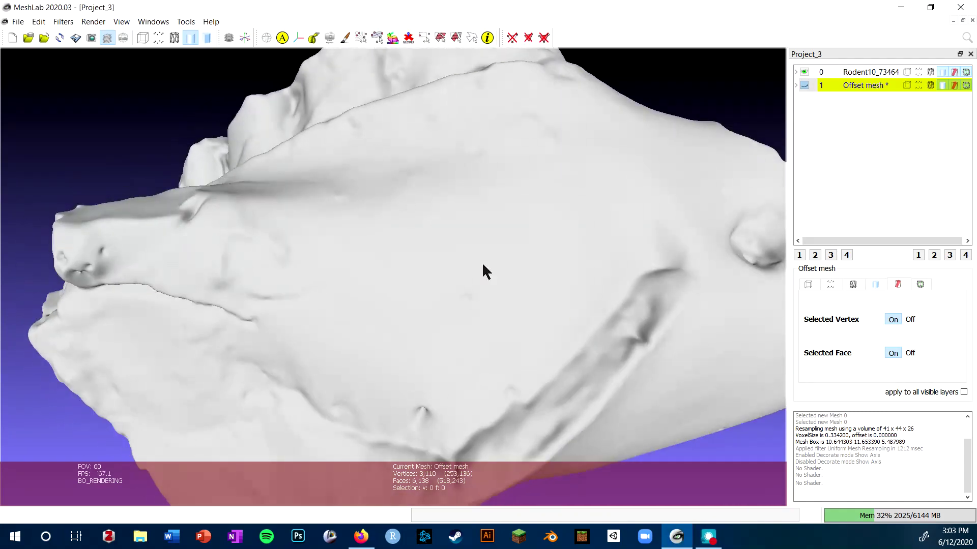
{"action": "left_click_drag", "start_coordinate": [483, 272], "coordinate": [346, 321]}
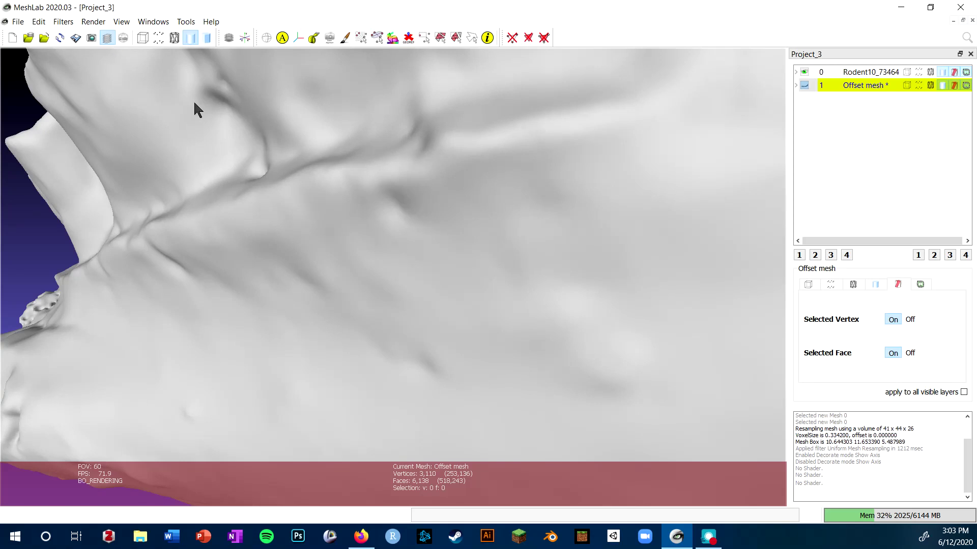
{"action": "left_click", "coordinate": [206, 38]}
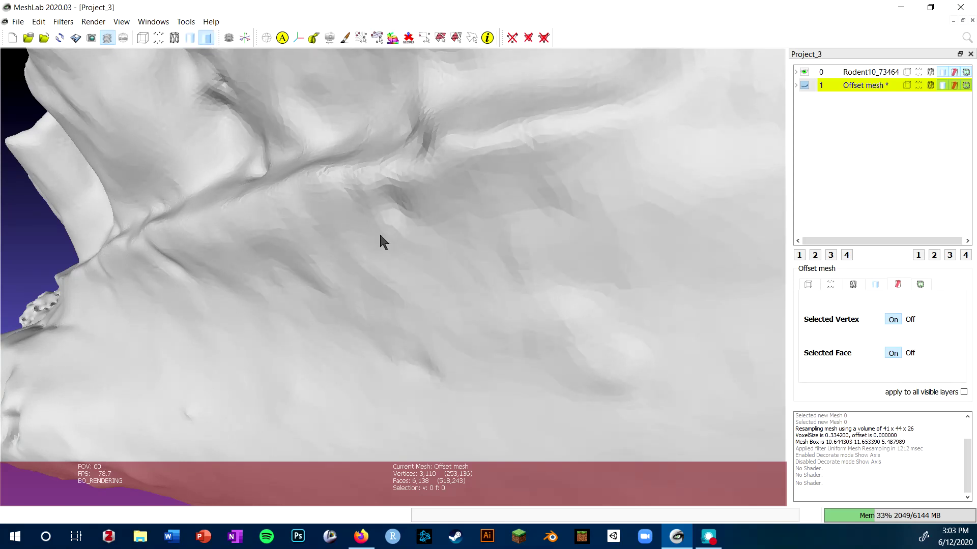
Step: Draw the triangle edges over the faceted jaw surface and view it up close
{"action": "left_click_drag", "start_coordinate": [380, 235], "coordinate": [301, 229]}
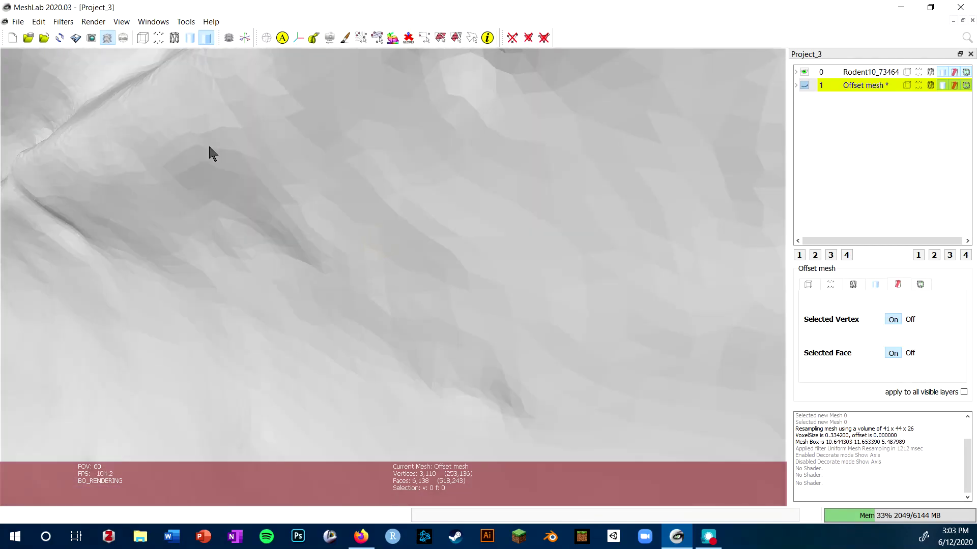
{"action": "left_click_drag", "start_coordinate": [208, 148], "coordinate": [227, 181]}
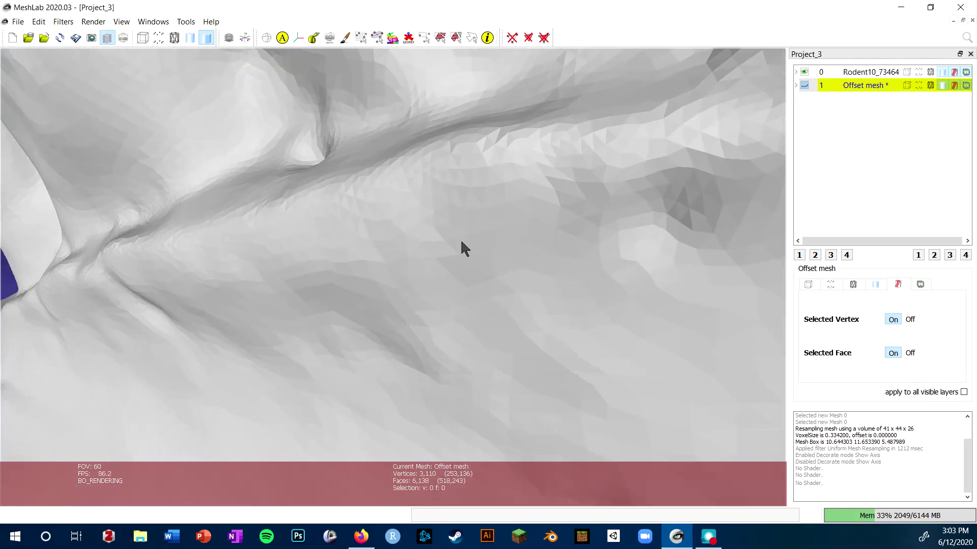
{"action": "left_click", "coordinate": [175, 36]}
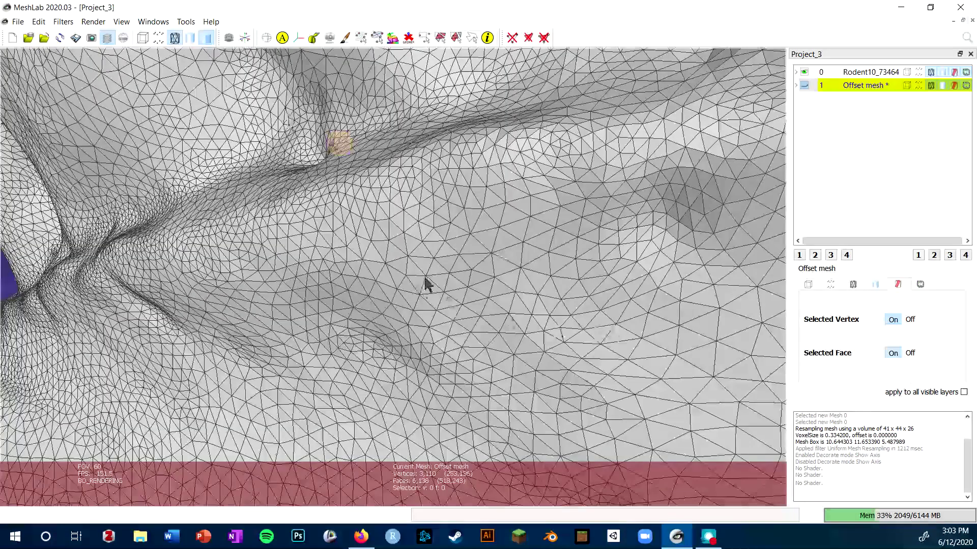
{"action": "scroll", "coordinate": [426, 285], "scroll_direction": "down", "scroll_amount": 10}
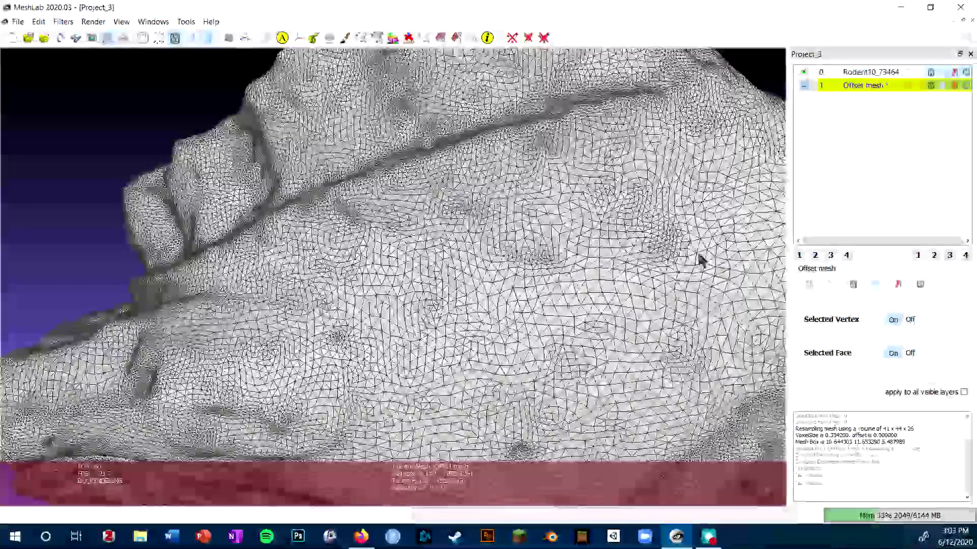
{"action": "left_click_drag", "start_coordinate": [562, 192], "coordinate": [444, 197]}
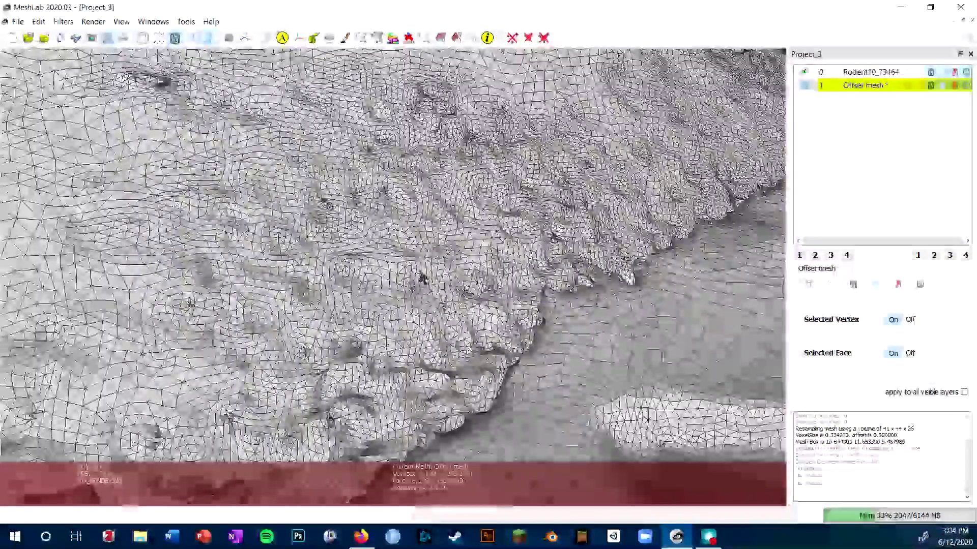
Step: Orbit to a very different close-up angle of the jaw's dense triangle edges
{"action": "left_click_drag", "start_coordinate": [423, 278], "coordinate": [685, 162]}
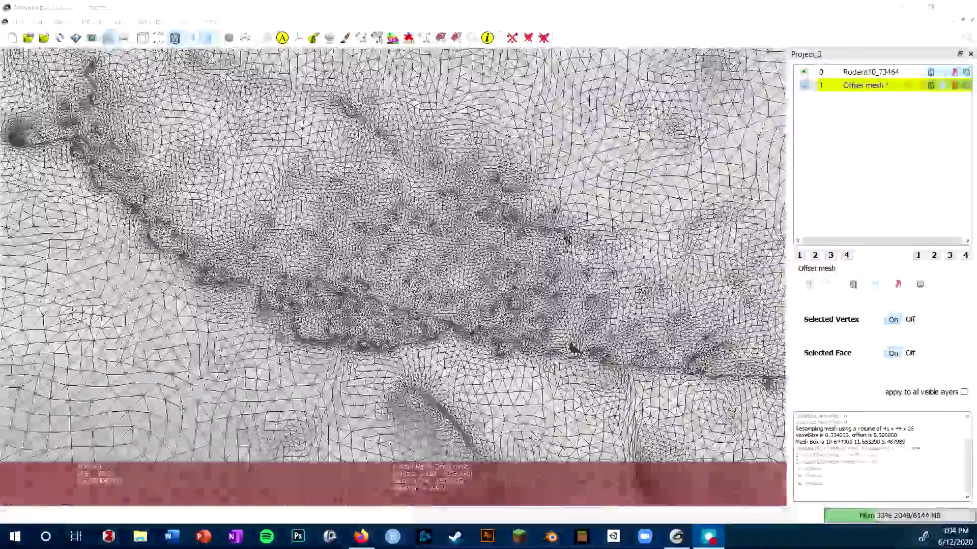
{"action": "left_click", "coordinate": [63, 22]}
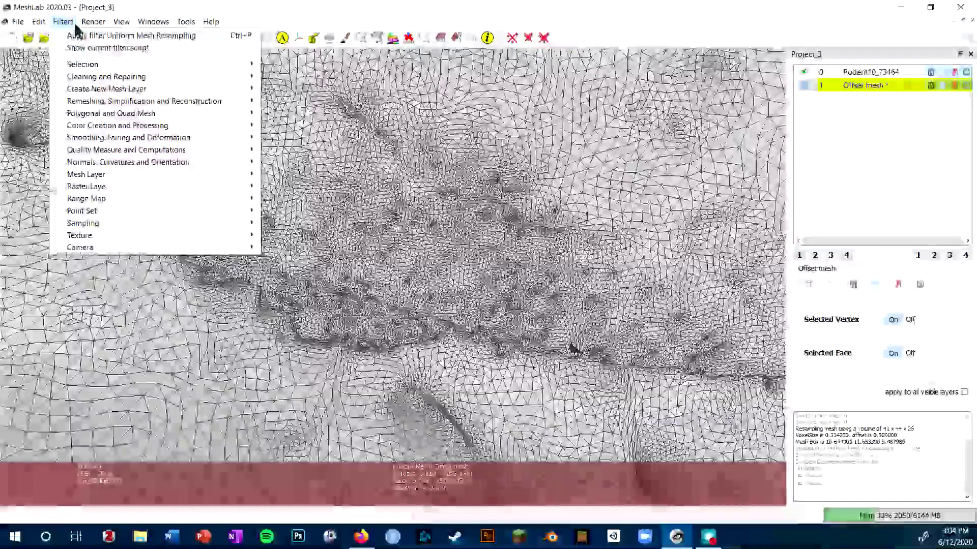
{"action": "left_click", "coordinate": [88, 22]}
{"action": "left_click", "coordinate": [65, 22]}
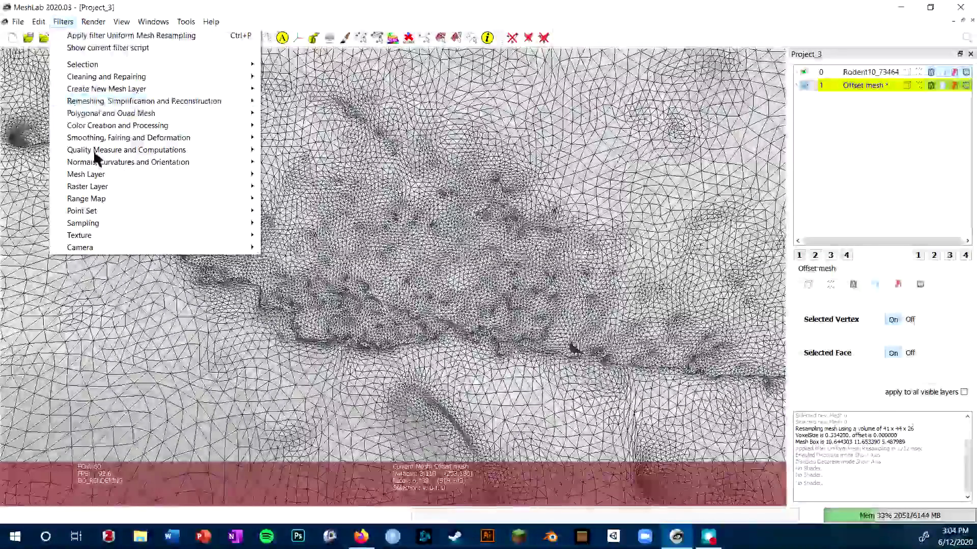
{"action": "mouse_move", "coordinate": [154, 77]}
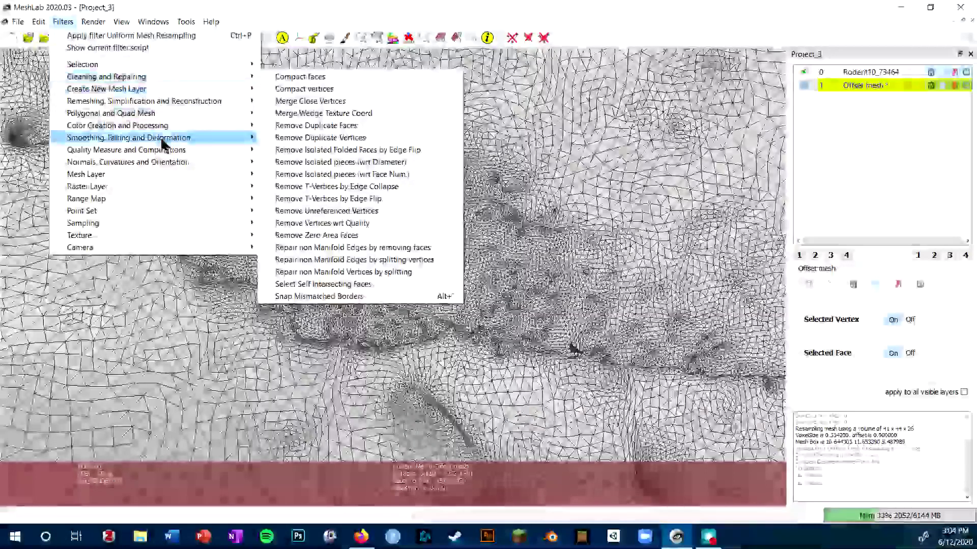
{"action": "mouse_move", "coordinate": [163, 144]}
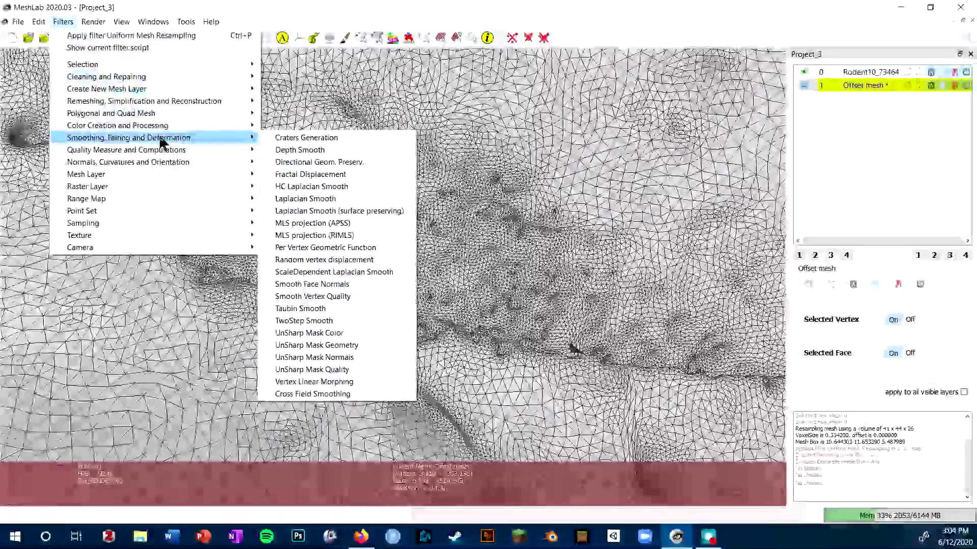
{"action": "mouse_move", "coordinate": [163, 125]}
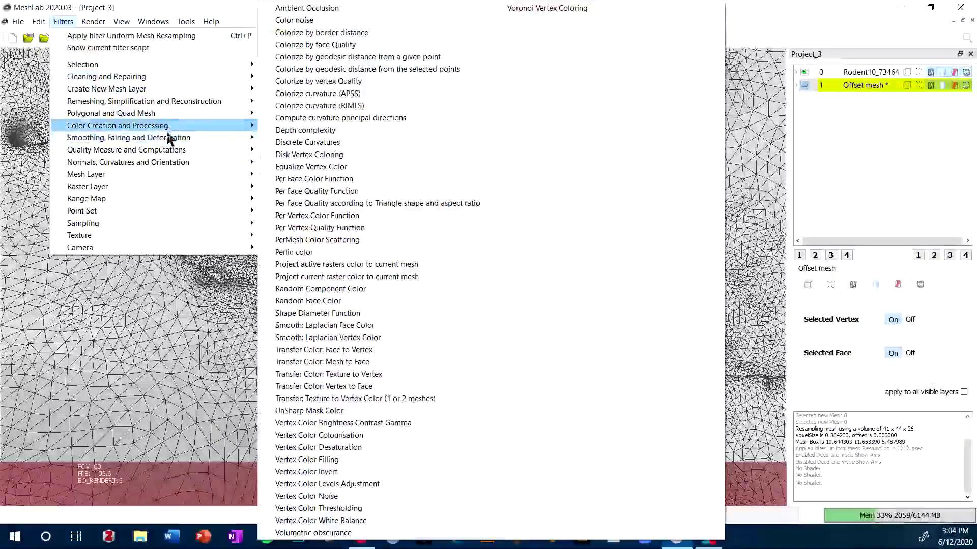
{"action": "left_click", "coordinate": [644, 233]}
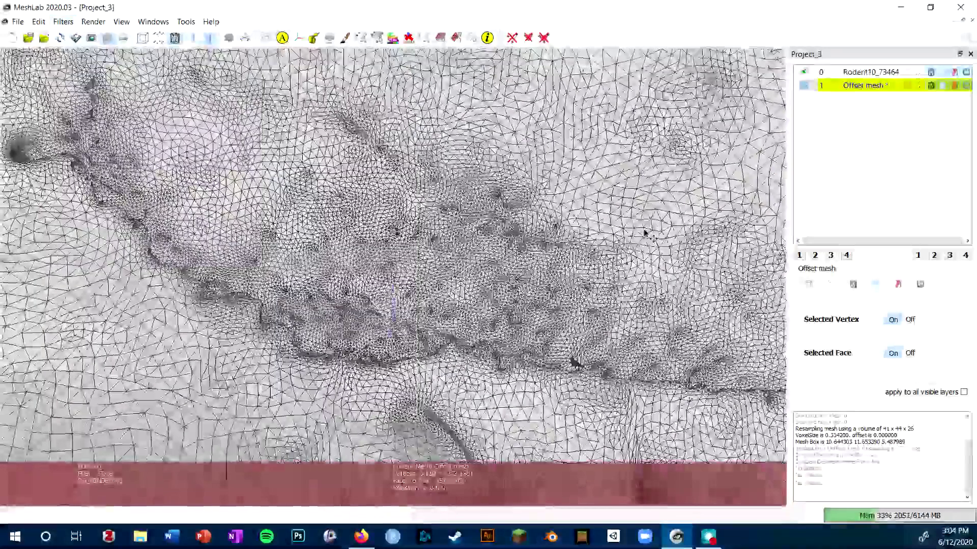
{"action": "left_click_drag", "start_coordinate": [644, 233], "coordinate": [636, 214]}
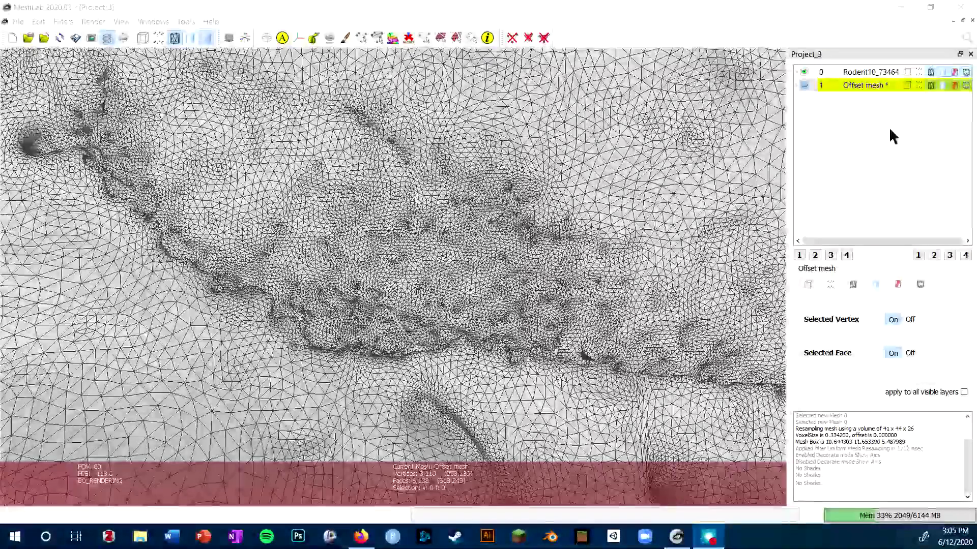
Step: Zoom out to the full edged Offset mesh jaw and rotate it to a new tilt
{"action": "scroll", "coordinate": [702, 146], "scroll_direction": "down", "scroll_amount": 8}
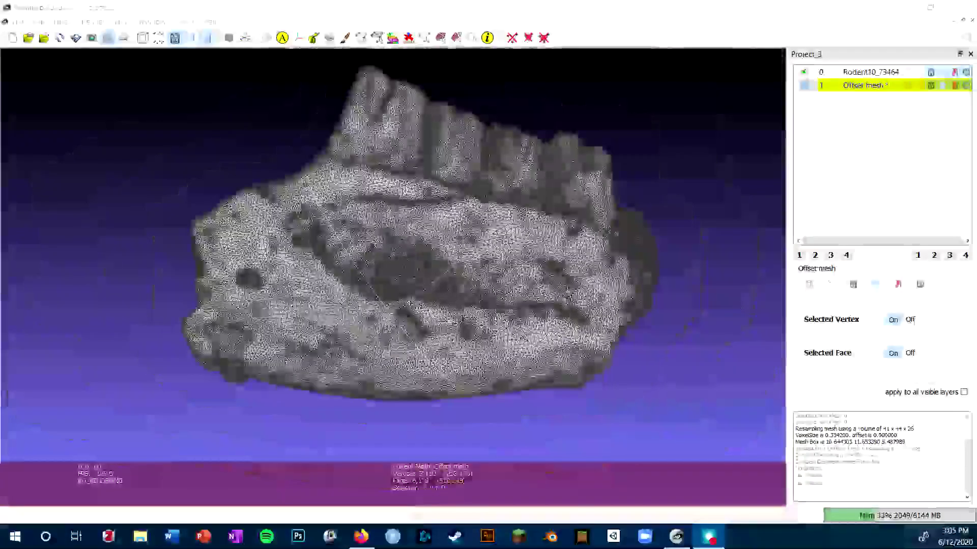
{"action": "scroll", "coordinate": [385, 256], "scroll_direction": "down", "scroll_amount": 5}
{"action": "left_click_drag", "start_coordinate": [492, 255], "coordinate": [407, 310]}
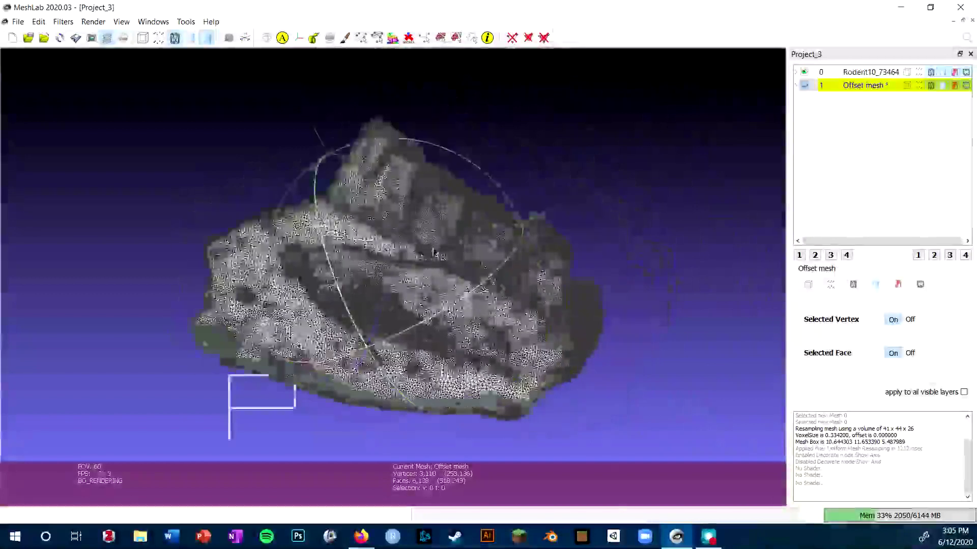
{"action": "mouse_move", "coordinate": [516, 269]}
{"action": "left_mouse_down"}
{"action": "mouse_move", "coordinate": [458, 300]}
{"action": "mouse_move", "coordinate": [527, 271]}
{"action": "left_mouse_up"}
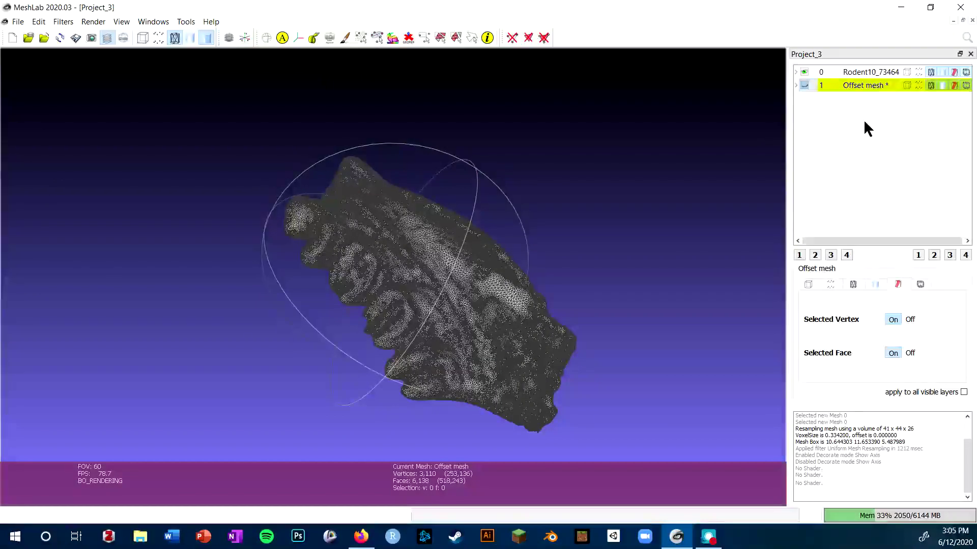
Step: Show only Offset mesh and rotate it, then show only Rodent10_73464 again
{"action": "left_click", "coordinate": [806, 73]}
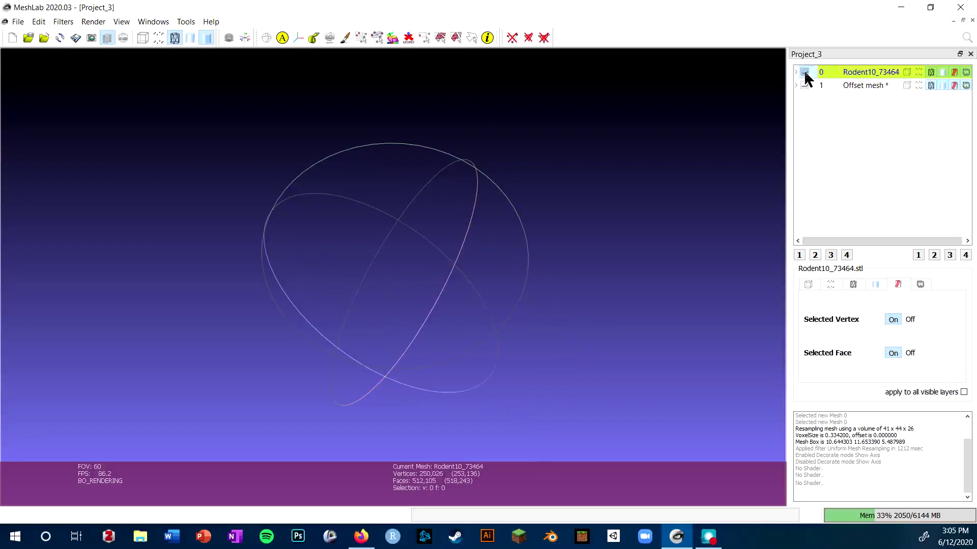
{"action": "left_click", "coordinate": [805, 86]}
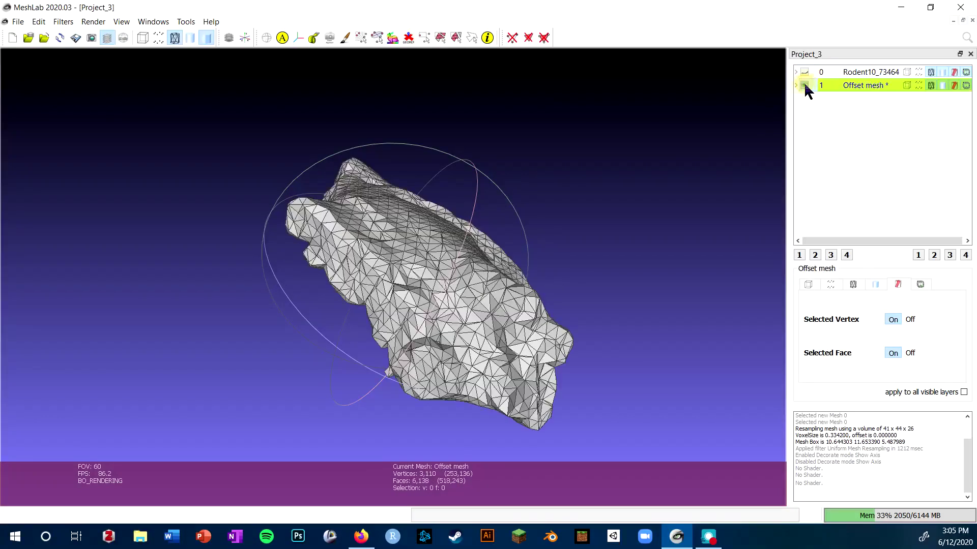
{"action": "left_click_drag", "start_coordinate": [487, 327], "coordinate": [572, 226]}
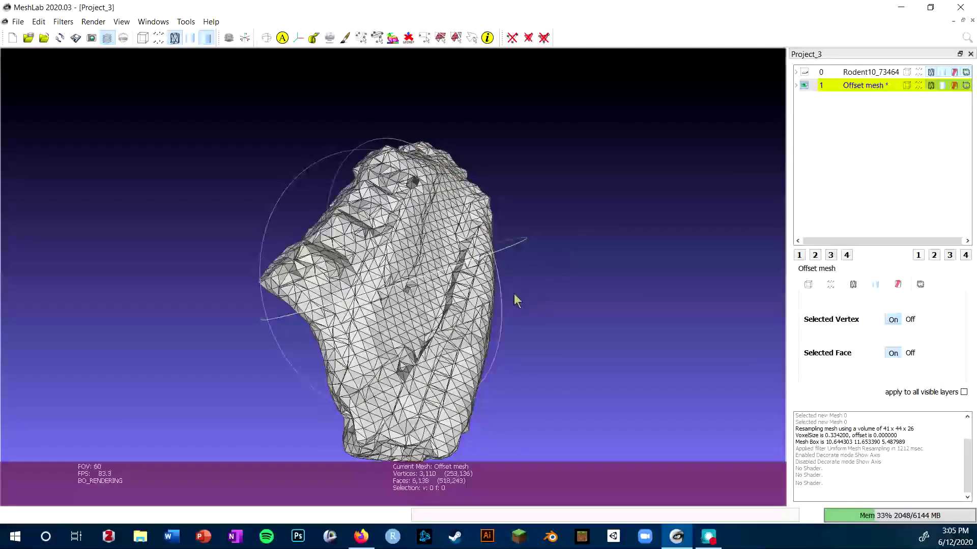
{"action": "left_click", "coordinate": [805, 72]}
{"action": "left_click", "coordinate": [804, 85]}
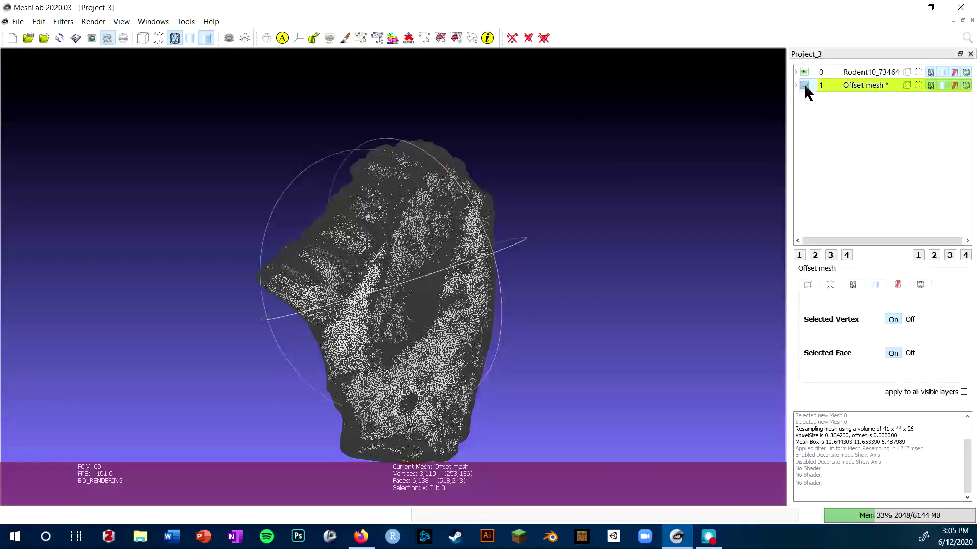